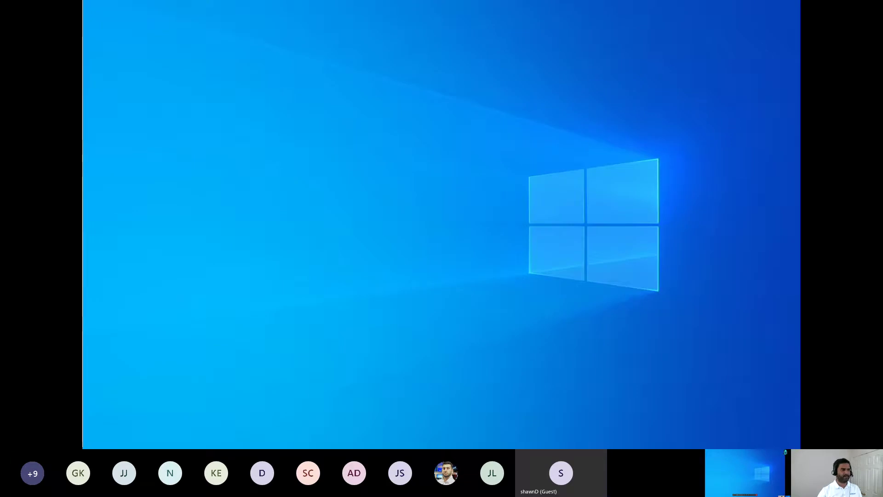
Switch to the EnterpriseHelpDesk bot in Power Virtual Agents, renew the sign-in when required, and open its topic list
key(alt+Tab)
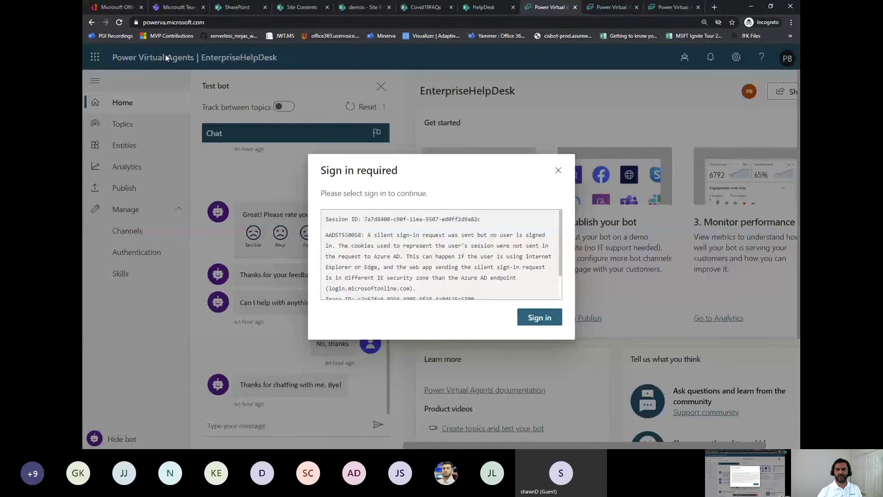
click(539, 319)
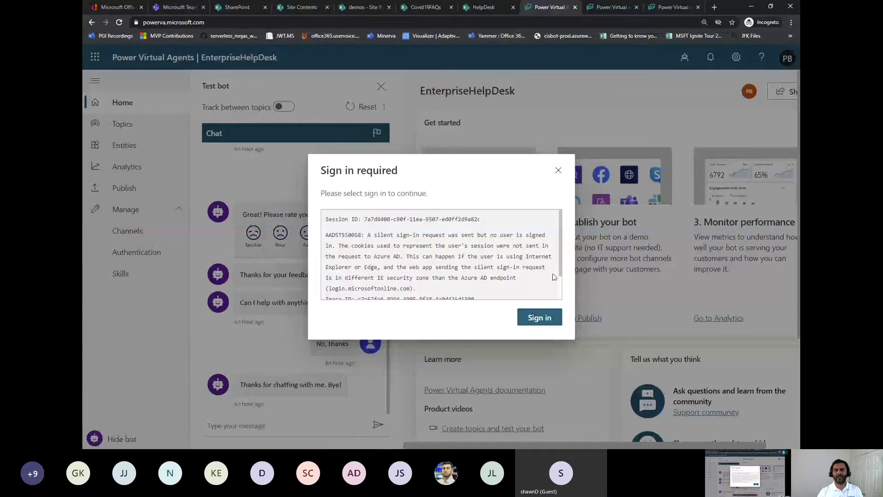
click(537, 322)
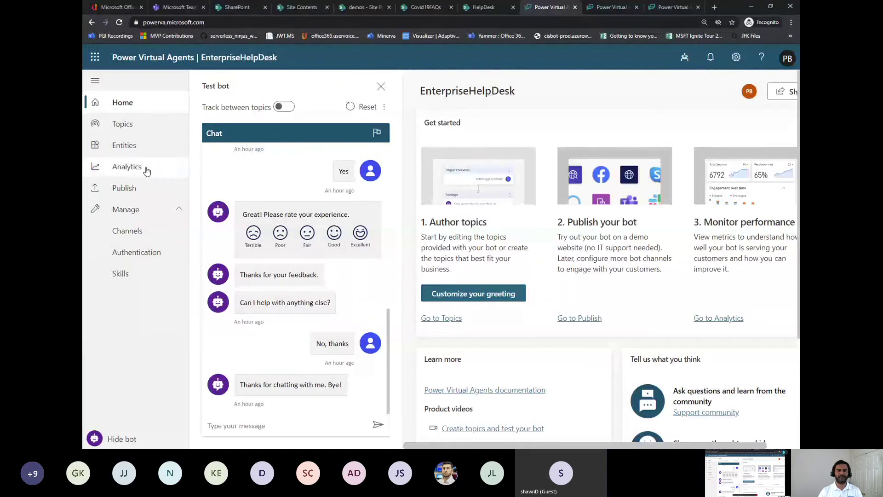
click(123, 124)
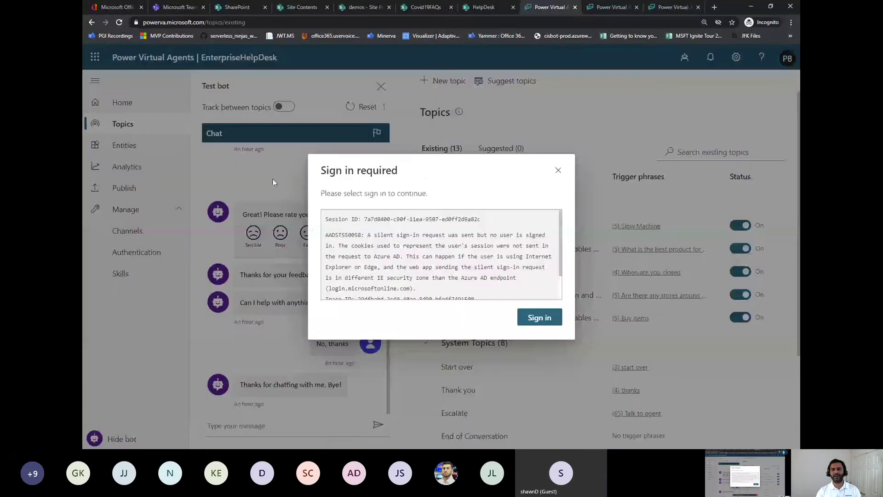
click(541, 324)
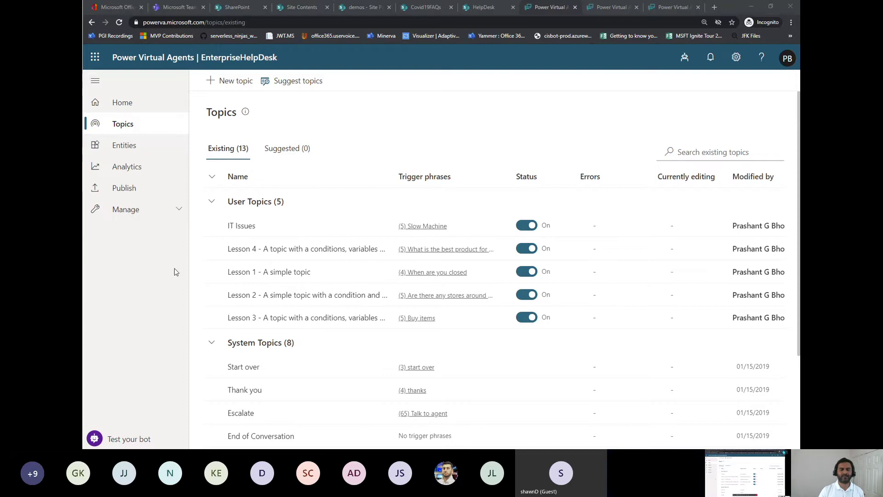
Open the IT Issues topic and review its name and trigger phrases
click(239, 226)
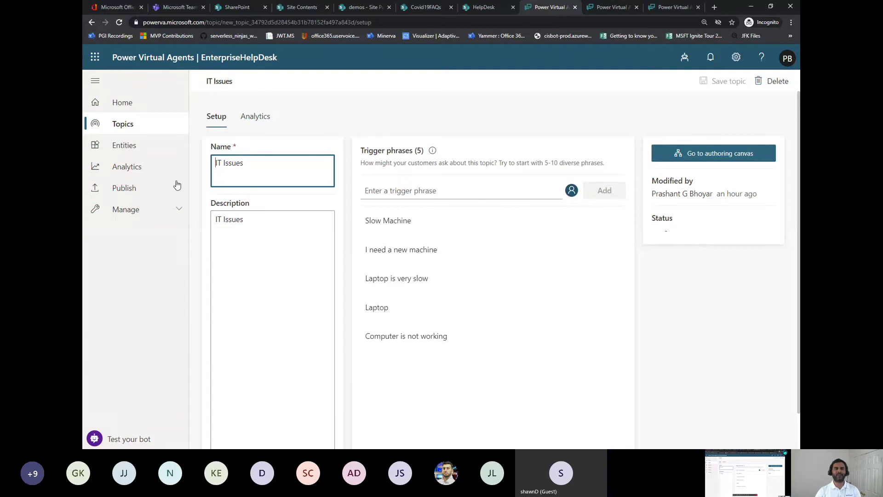
drag(206, 81, 233, 81)
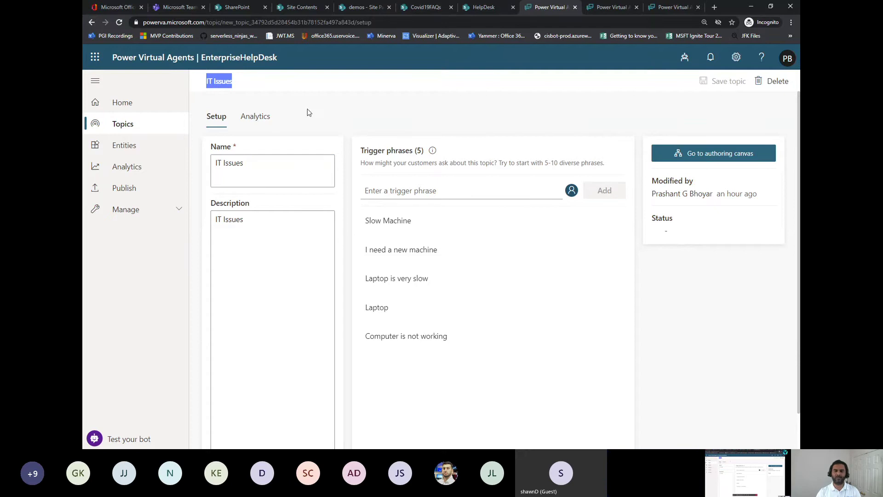
drag(367, 221, 412, 220)
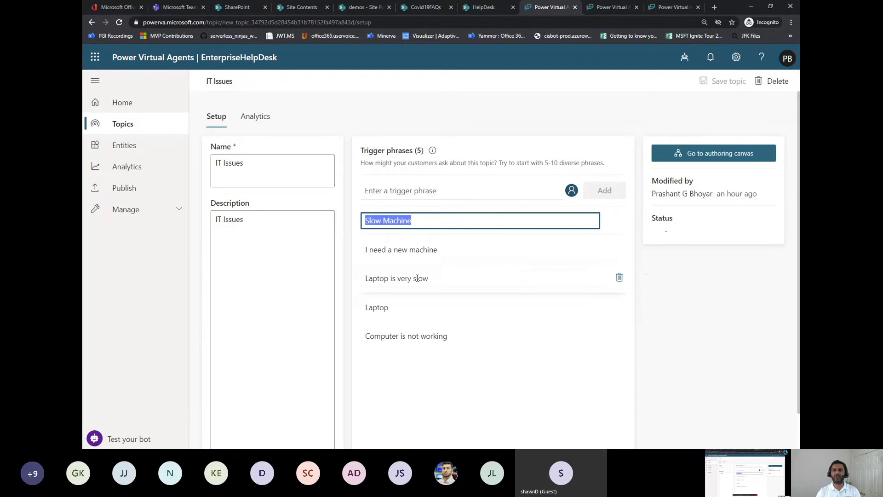
drag(366, 249, 366, 278)
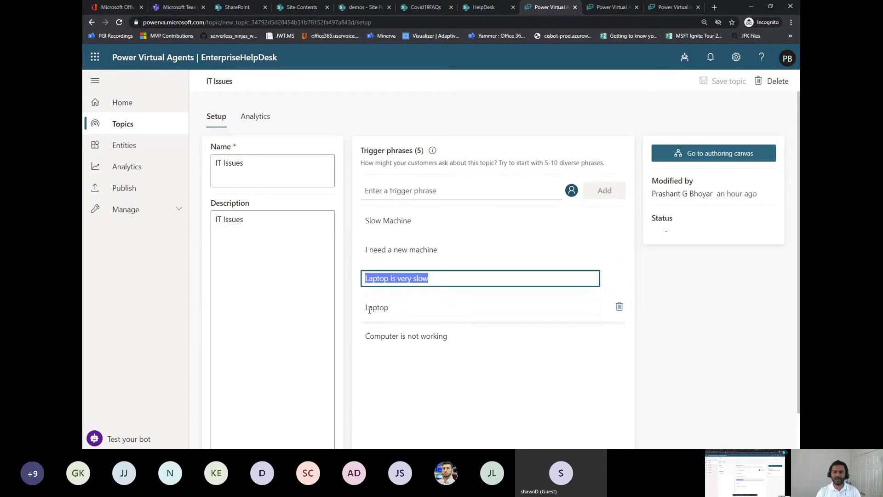
click(368, 307)
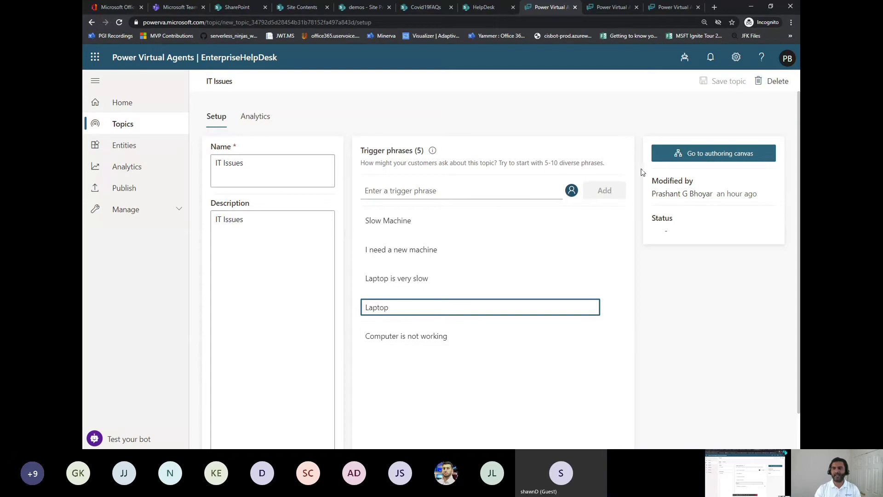
Open the IT Issues authoring canvas and examine the trigger phrases, the "Are you stuck right now?" question and its Yes branch
click(692, 157)
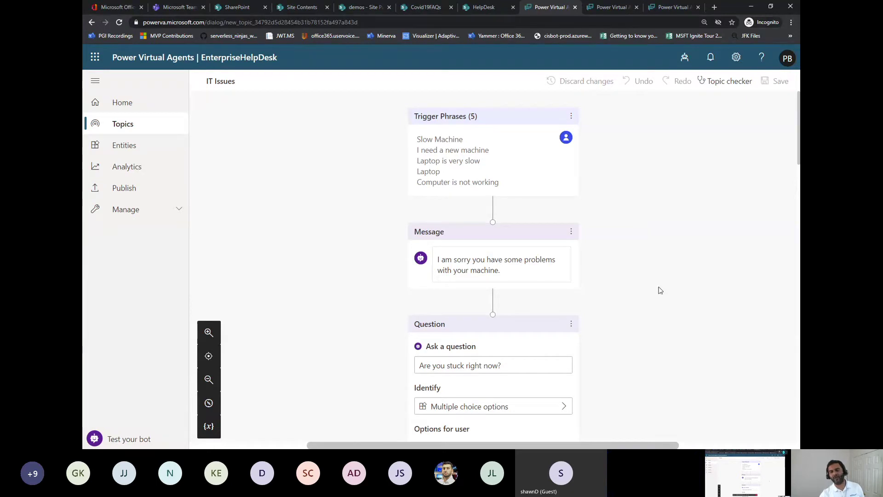
scroll(661, 289, down, 4)
scroll(660, 290, up, 4)
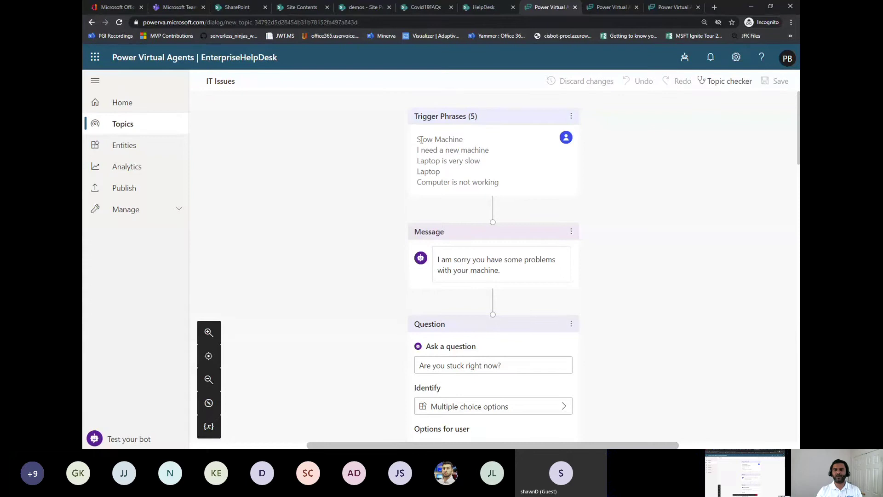
drag(421, 140, 476, 165)
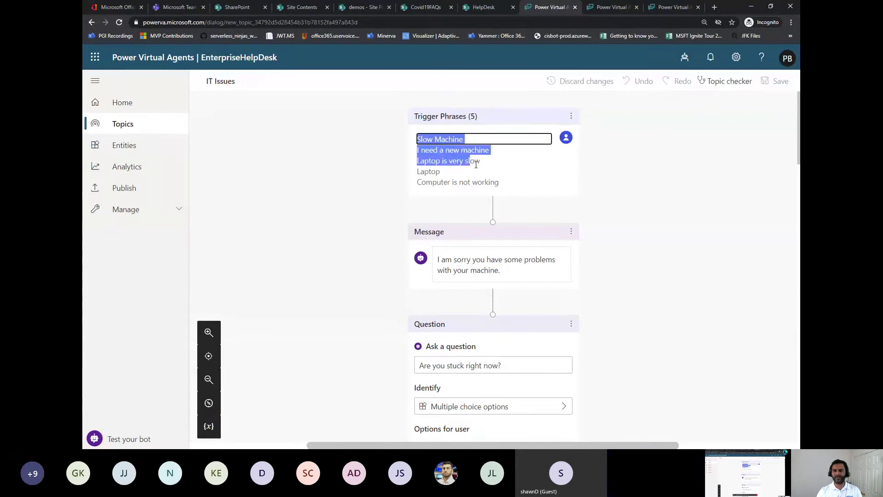
scroll(661, 264, down, 3)
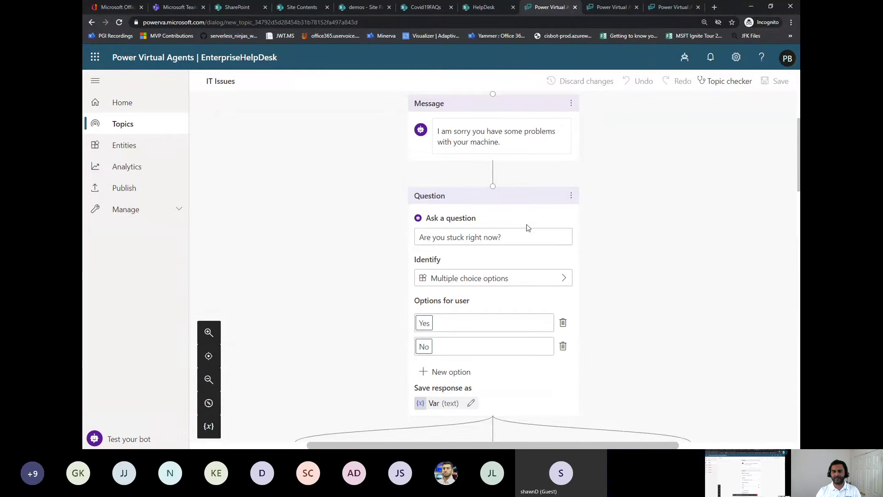
scroll(529, 232, down, 1)
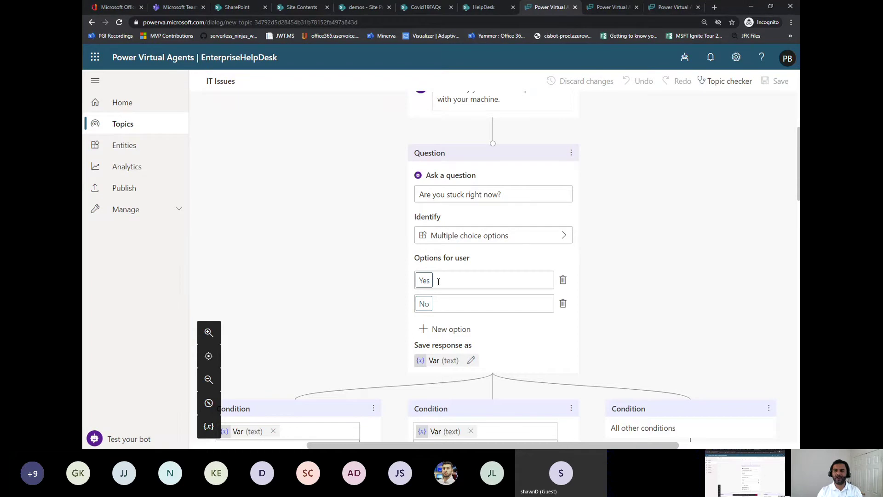
scroll(439, 282, down, 2)
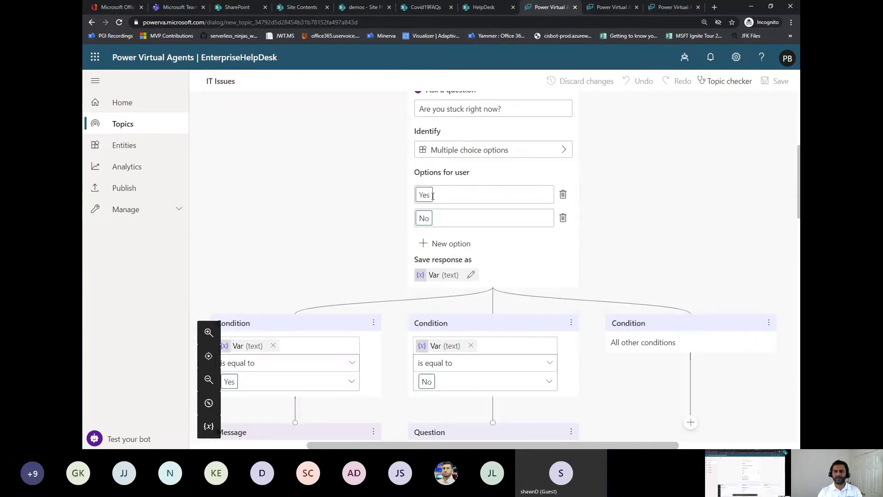
scroll(414, 242, down, 2)
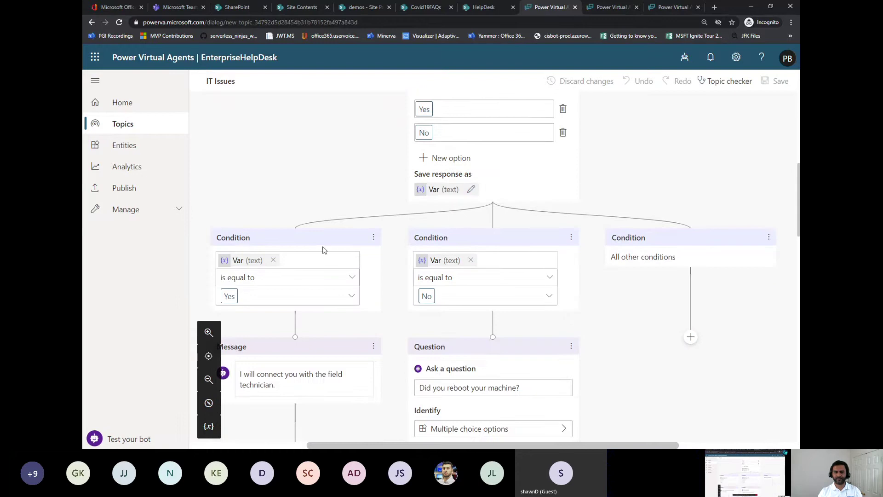
scroll(251, 297, down, 3)
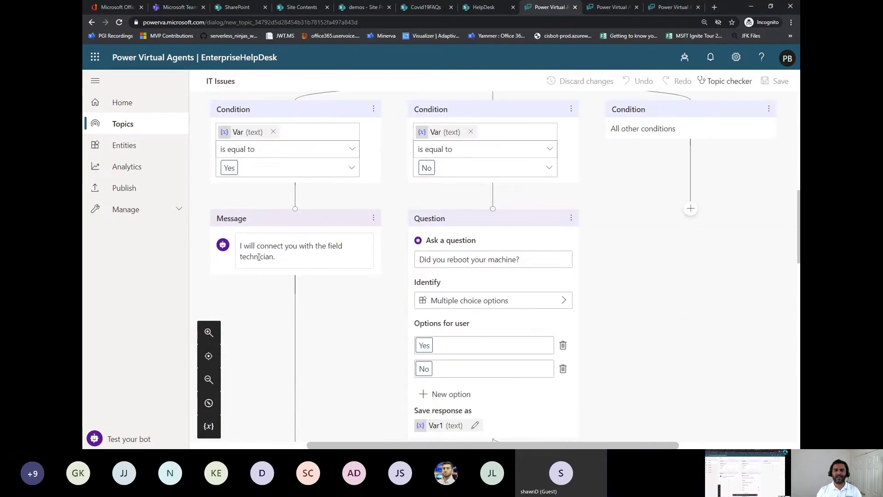
scroll(258, 257, down, 4)
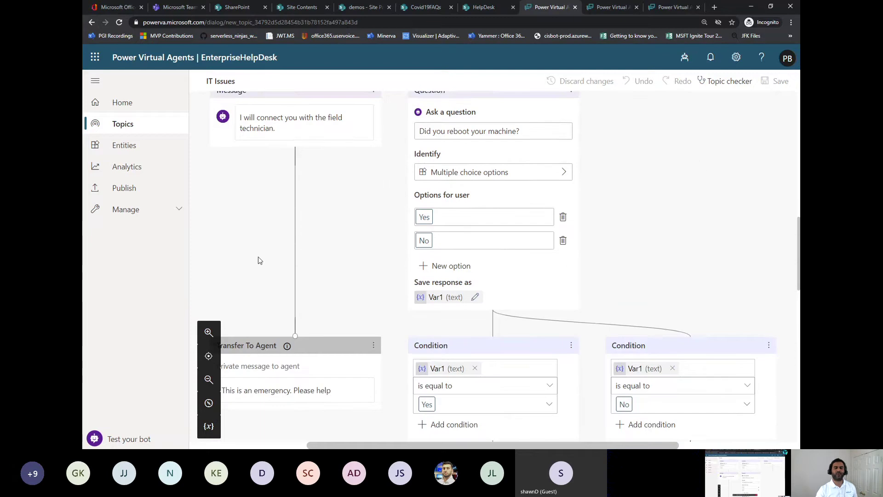
Examine the No branch of the conversation, including the reboot question and the question about the machine's age
scroll(261, 269, up, 6)
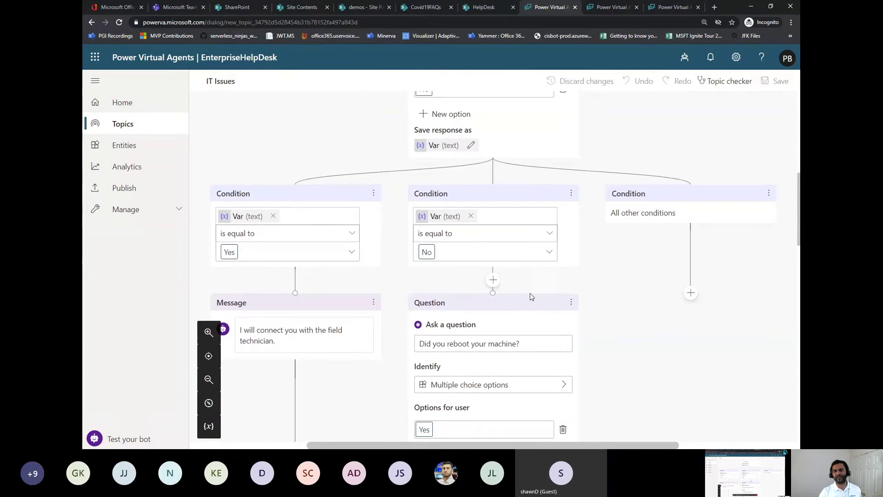
scroll(578, 315, down, 2)
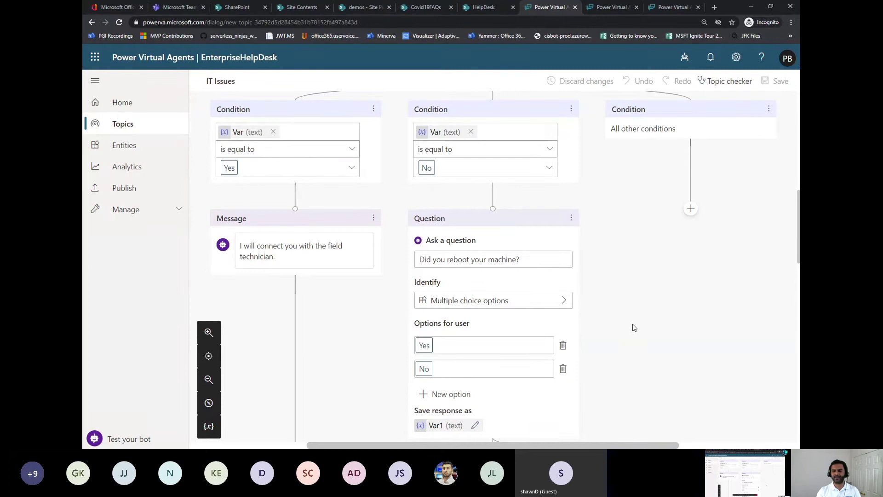
scroll(633, 290, down, 3)
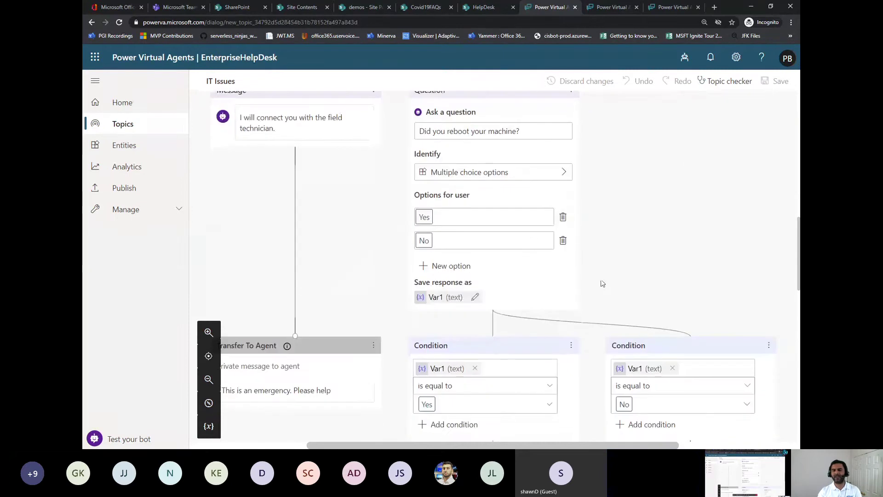
scroll(602, 284, down, 2)
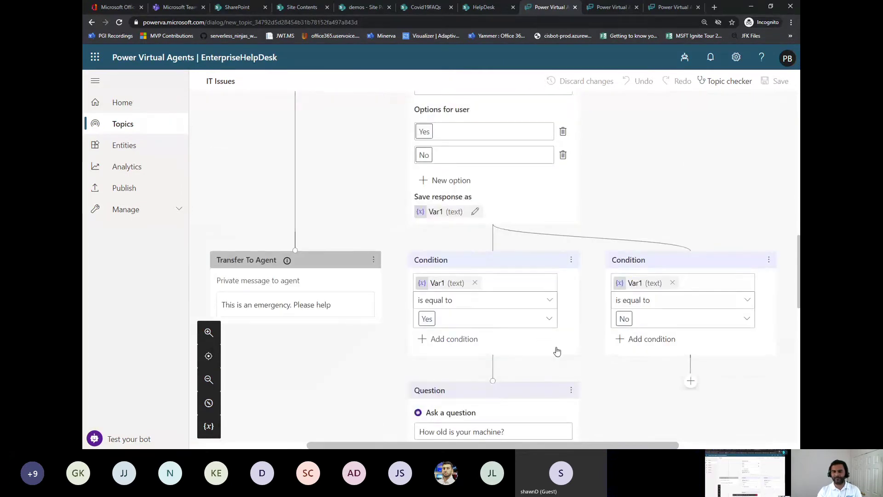
scroll(565, 350, down, 1)
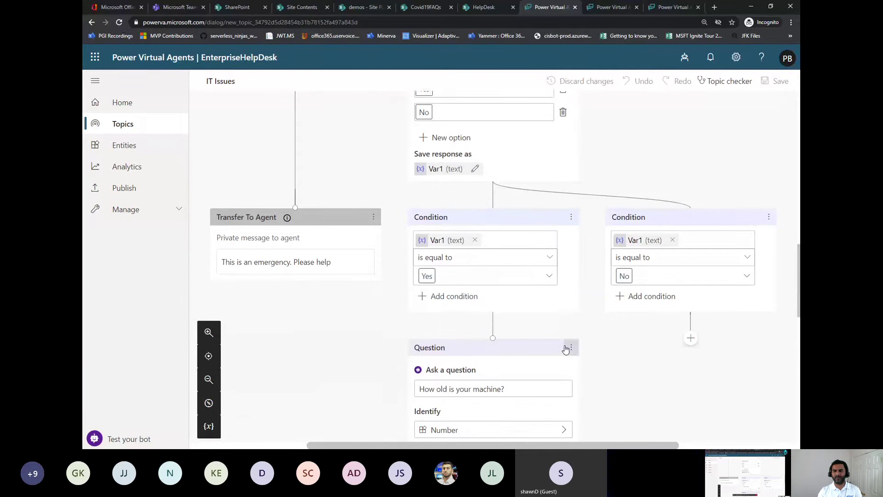
scroll(566, 348, down, 4)
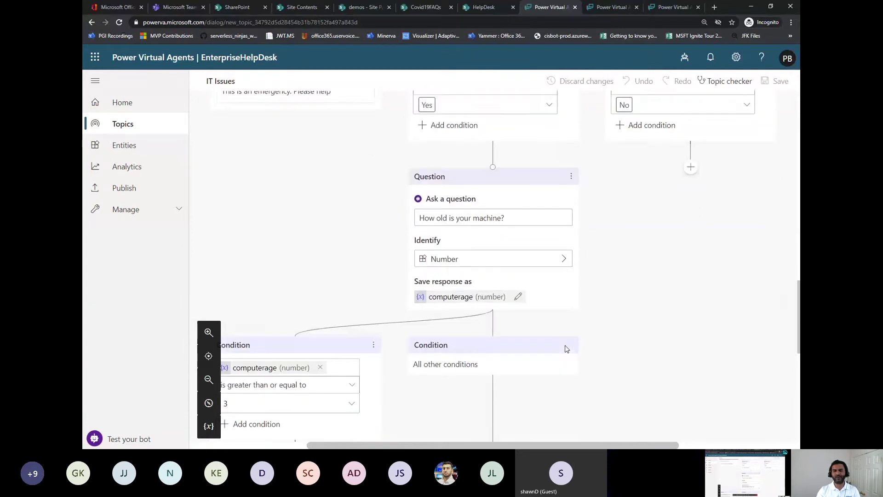
Examine the computerage conditions with their closing messages and end nodes, and return to the start of the conversation flow
scroll(565, 345, down, 4)
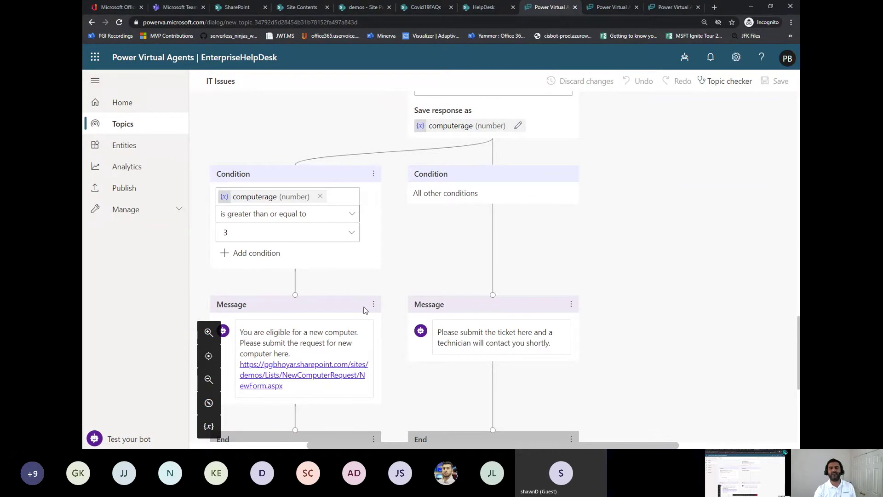
scroll(309, 321, down, 3)
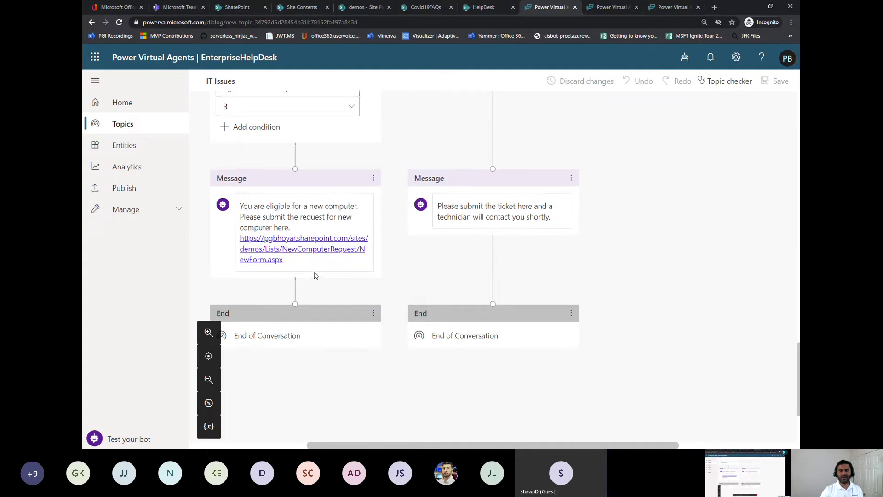
scroll(315, 276, up, 3)
scroll(315, 275, up, 3)
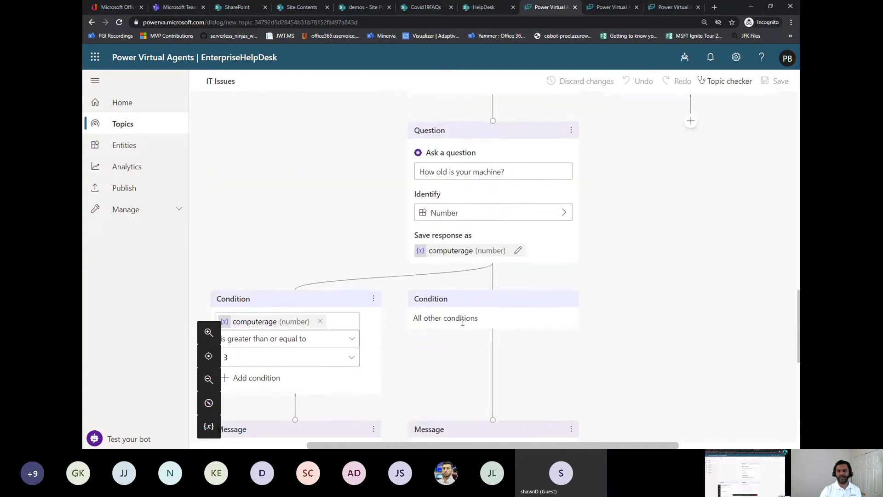
scroll(462, 316, down, 6)
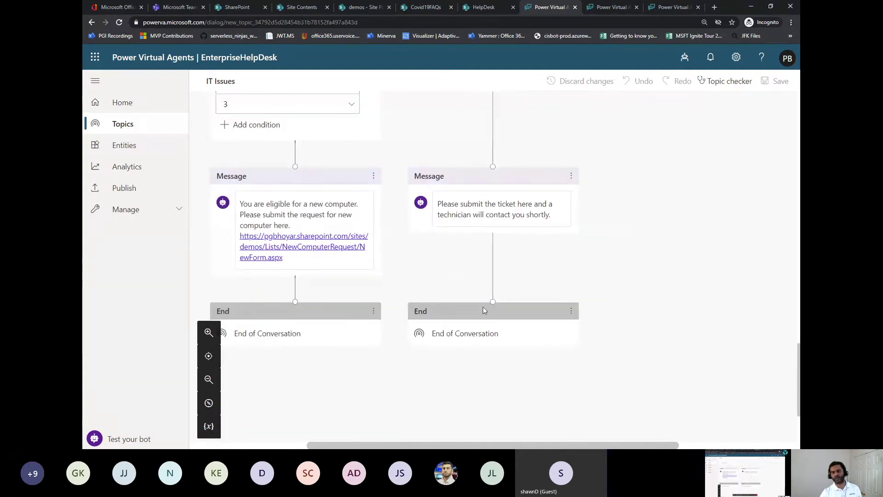
scroll(483, 333, up, 10)
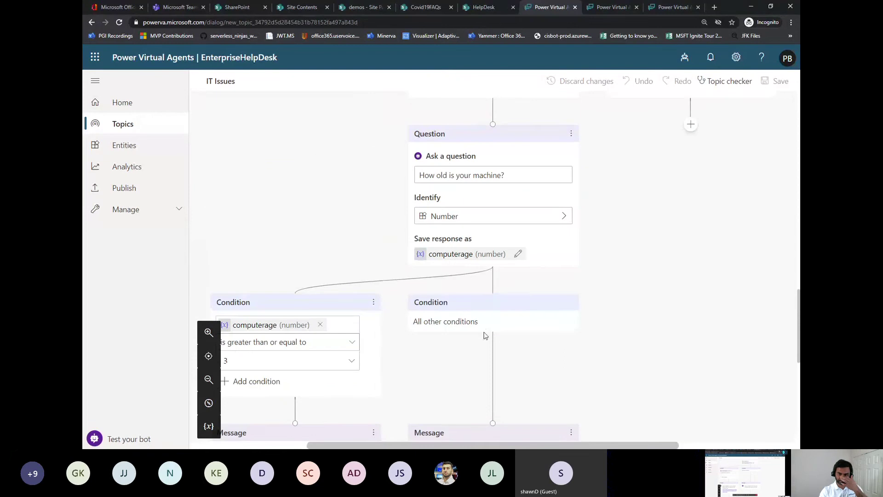
scroll(484, 332, up, 5)
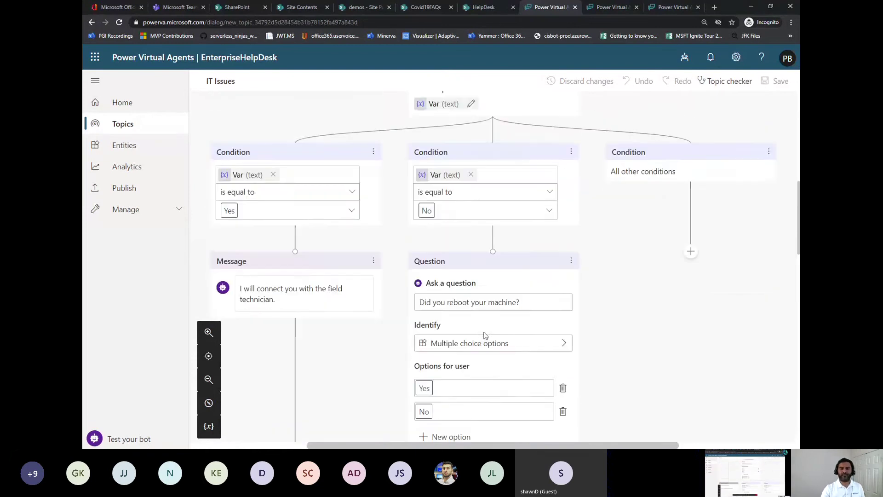
scroll(524, 258, up, 6)
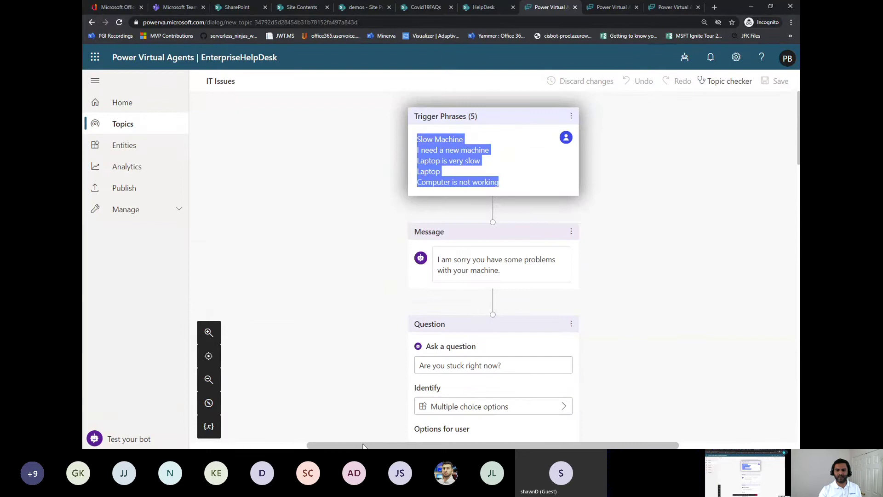
scroll(256, 408, left, 4)
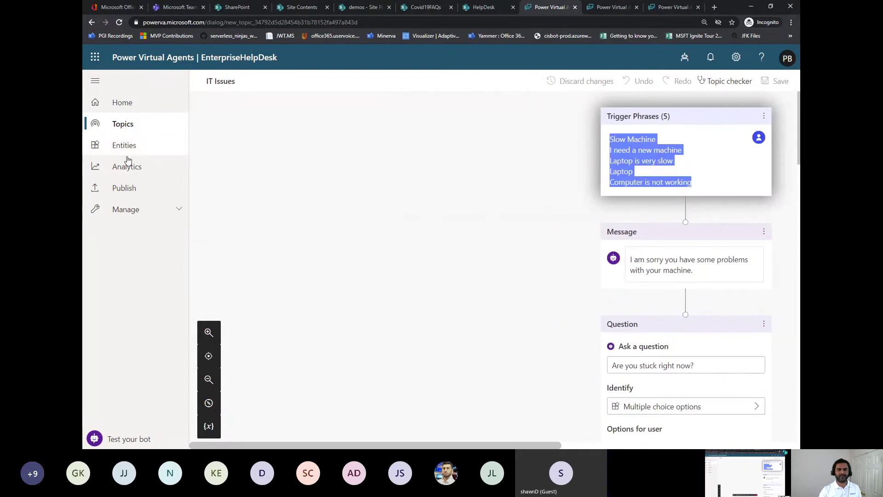
Open the bot's publishing page, and go on to the list of channels available for the bot
click(131, 192)
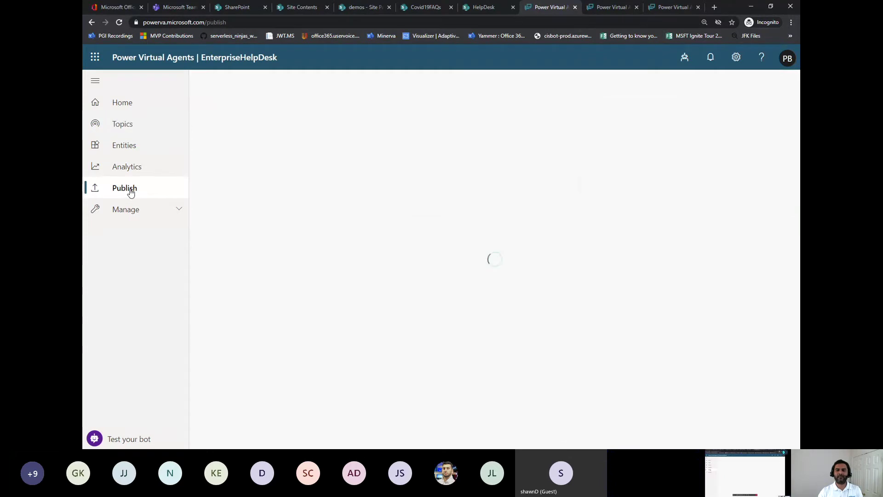
click(179, 210)
click(133, 232)
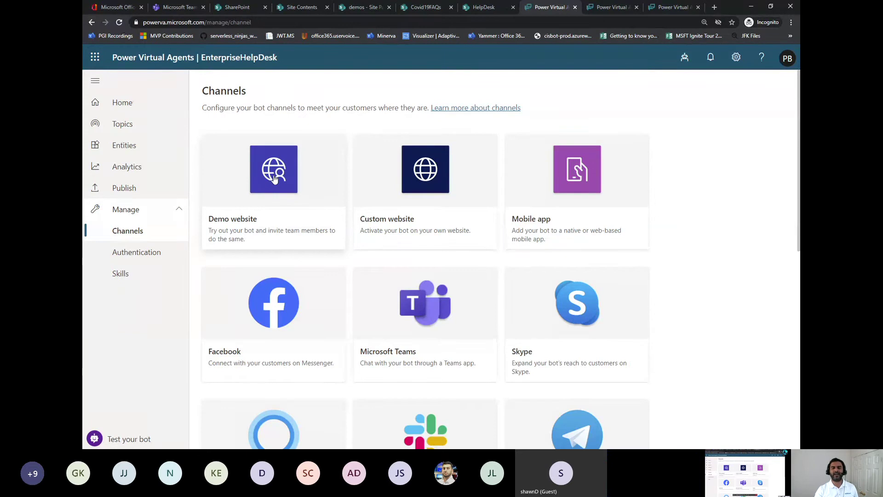
Copy the share link of the bot's demo website and open it in a new browser tab
click(275, 179)
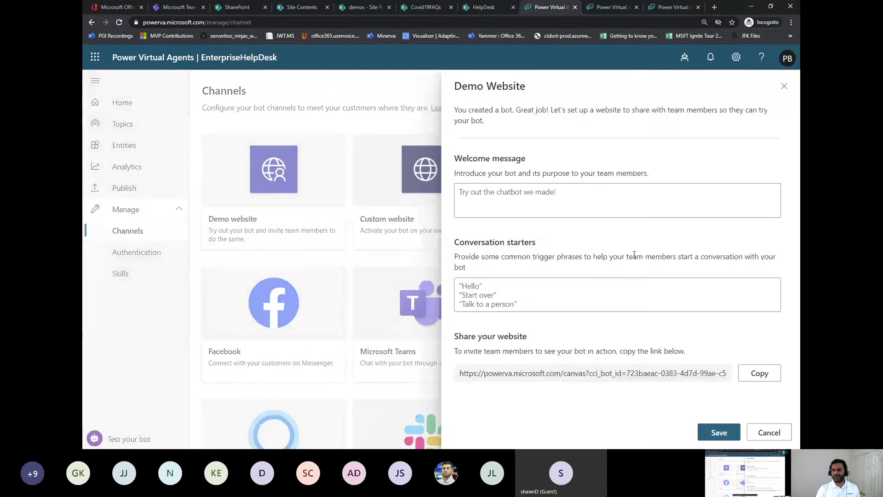
click(749, 374)
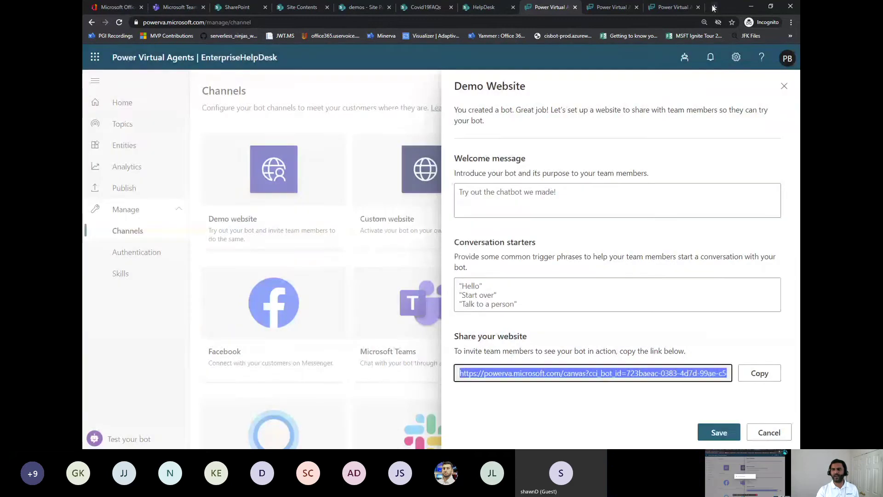
click(715, 7)
key(ctrl+v)
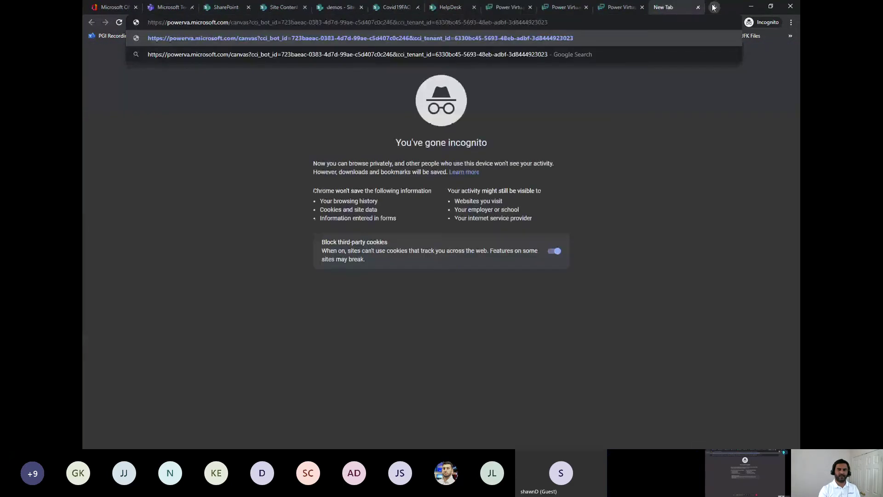
key(Return)
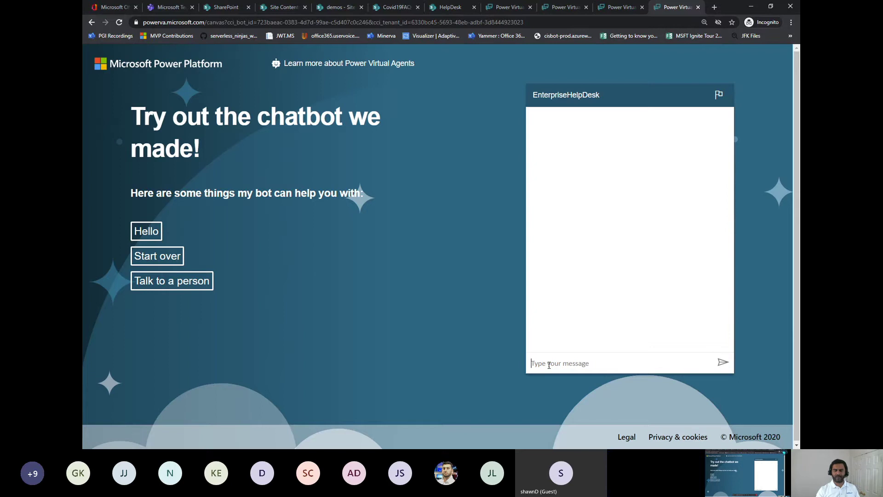
Greet the EnterpriseHelpDesk bot on the demo website with the message "Hello"
click(549, 365)
text(Hello)
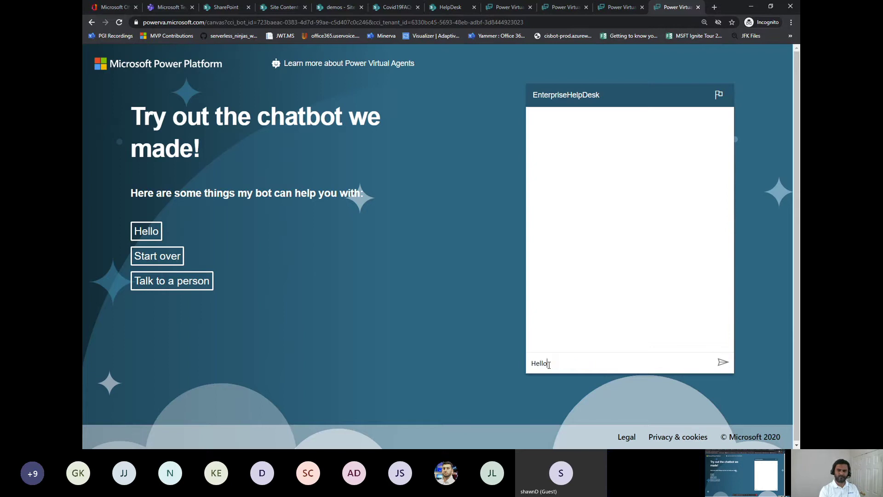
key(Return)
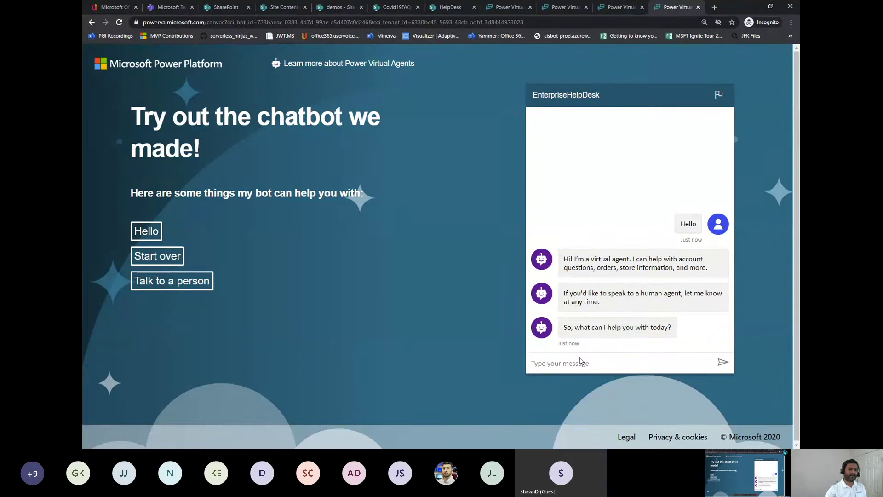
Send the bot the message "My machine is slow" to trigger the IT Issues topic
text(My)
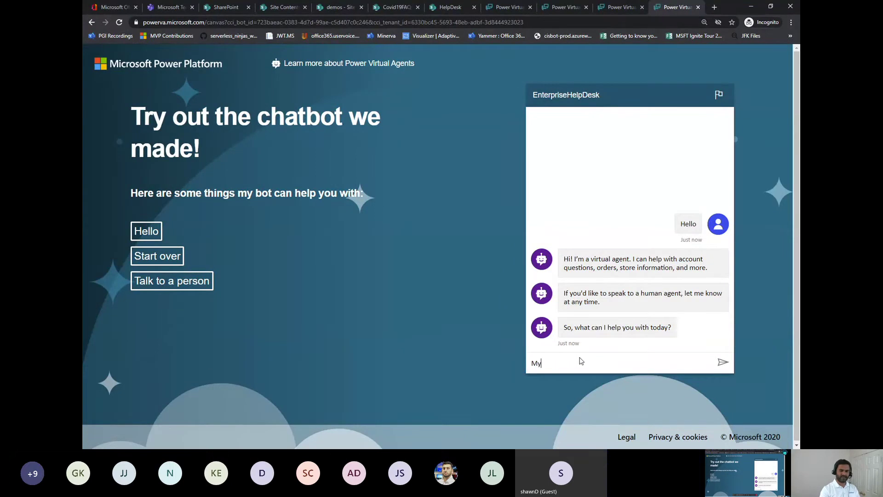
text( machiene)
text(ne ui)
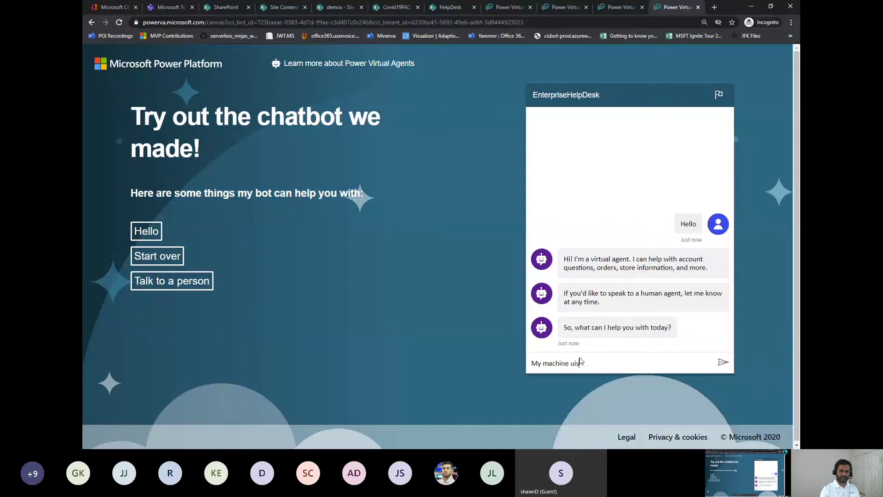
text( slow)
key(Return)
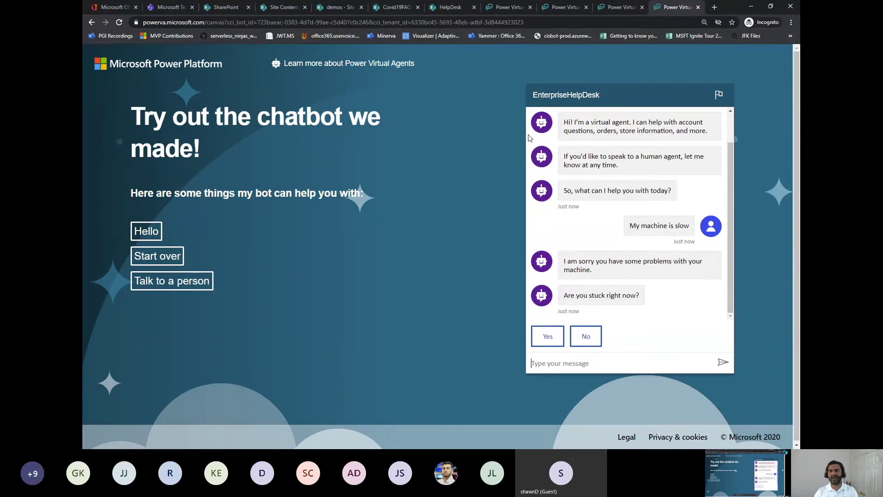
Return to the bot's management site, dismiss the Demo Website settings and open the IT Issues topic's authoring canvas
click(500, 10)
click(769, 432)
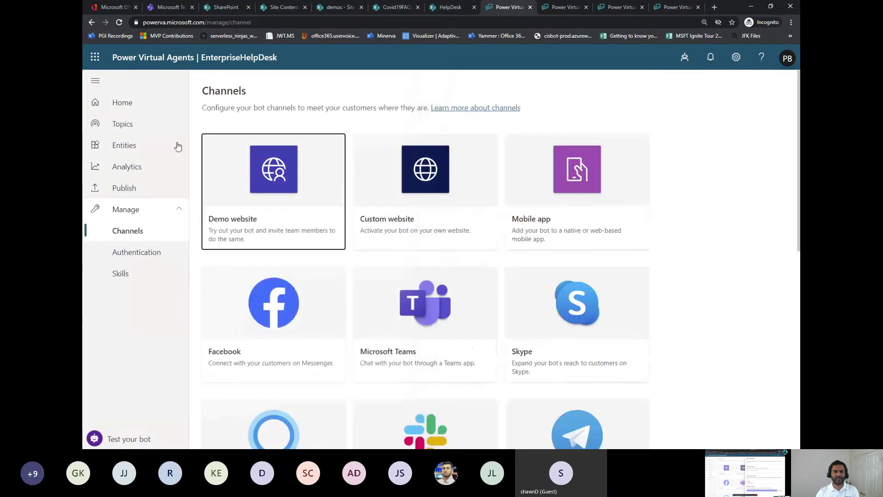
click(123, 125)
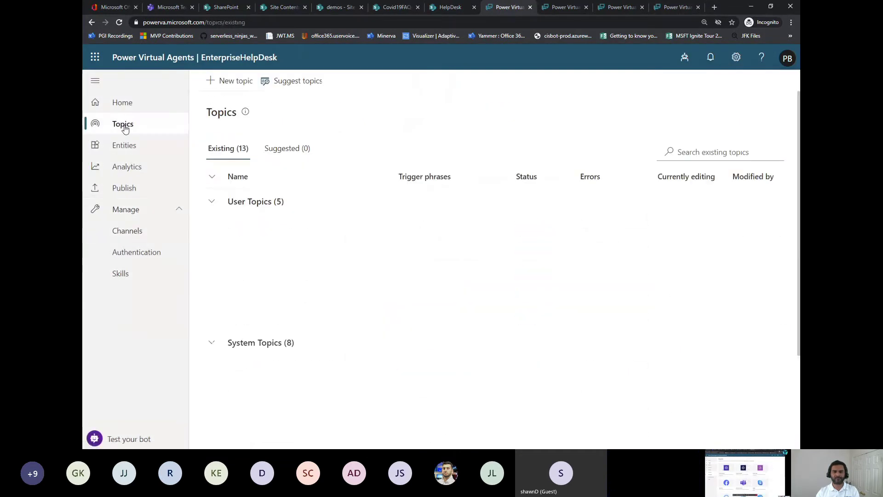
click(241, 226)
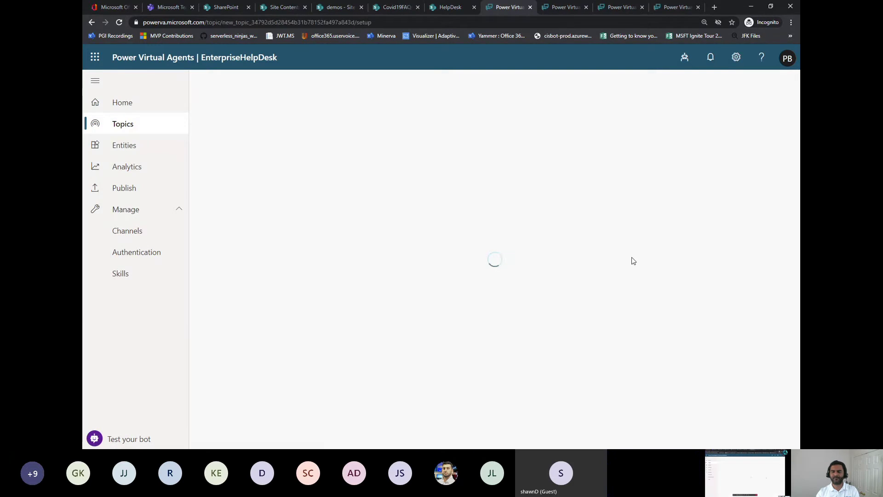
click(710, 155)
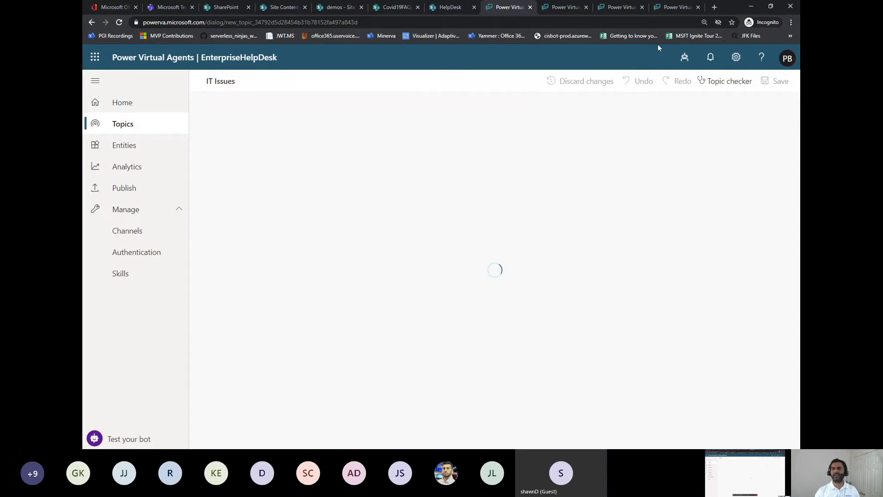
Switch back to the demo website page with the ongoing EnterpriseHelpDesk bot conversation
click(661, 9)
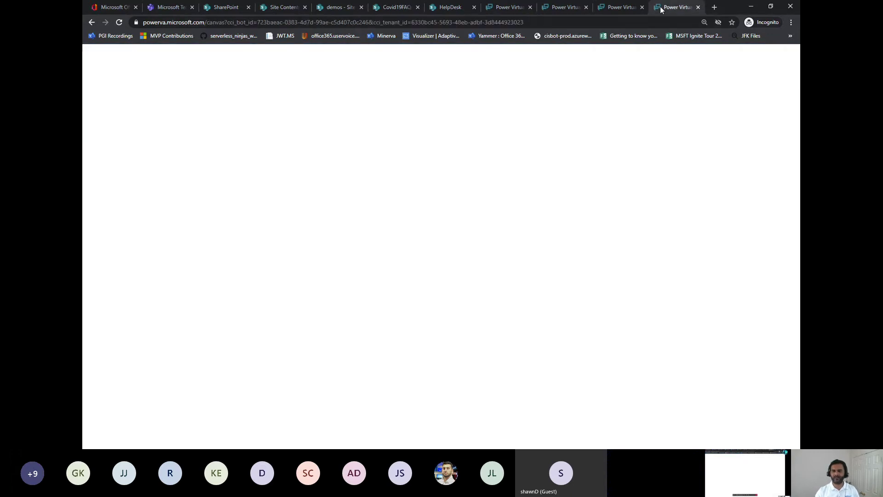
click(620, 9)
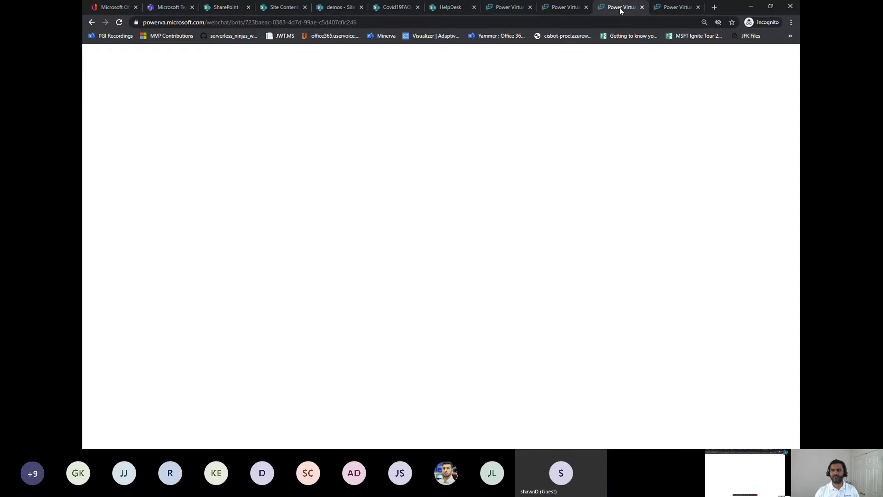
click(564, 10)
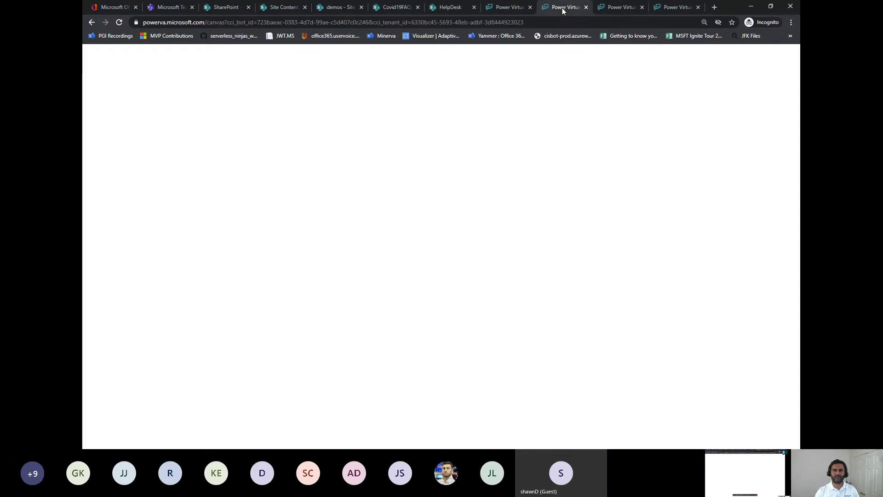
click(659, 9)
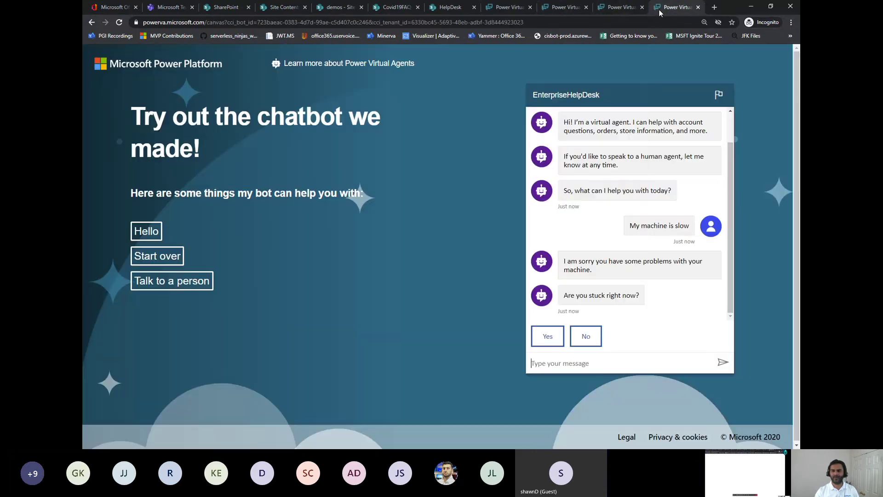